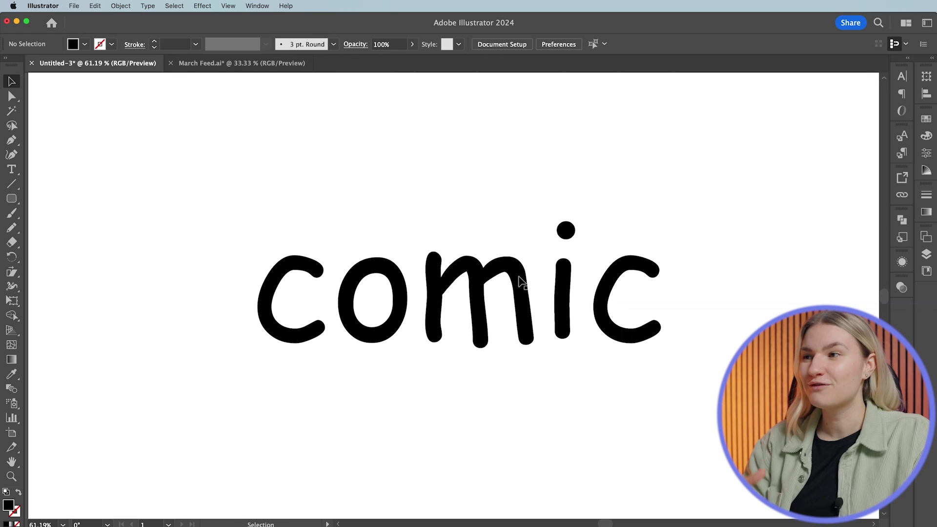
Convert the Comic Sans 'comic' text to outlines and ungroup the letters.
left_click(522, 282)
left_click(773, 302)
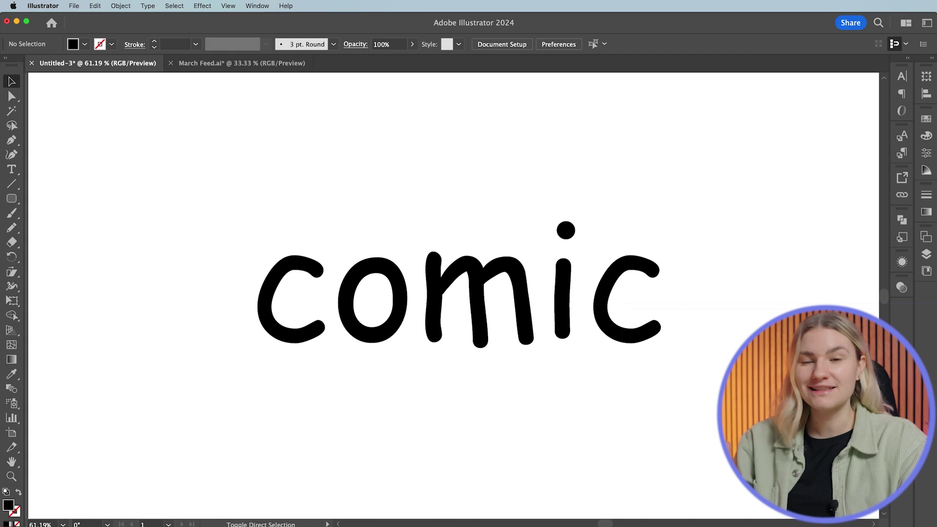
left_click(560, 293)
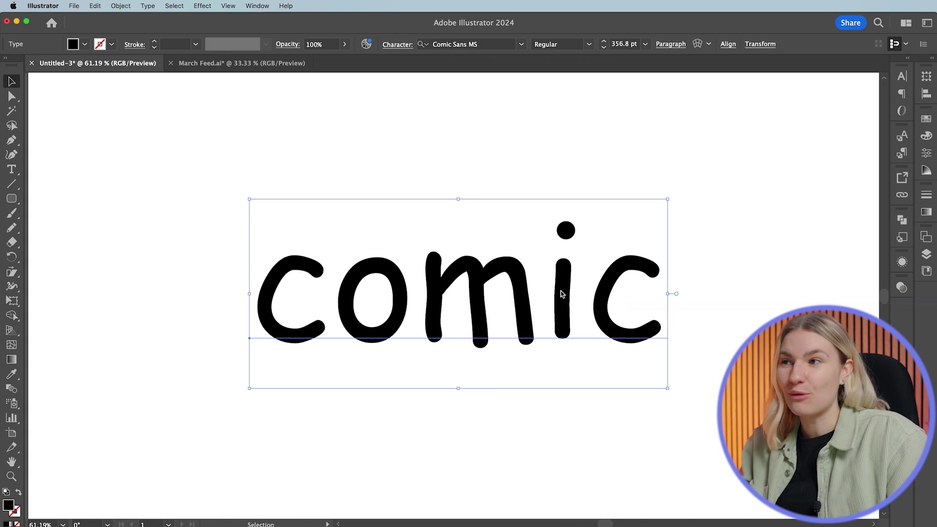
right_click(561, 291)
left_click(590, 431)
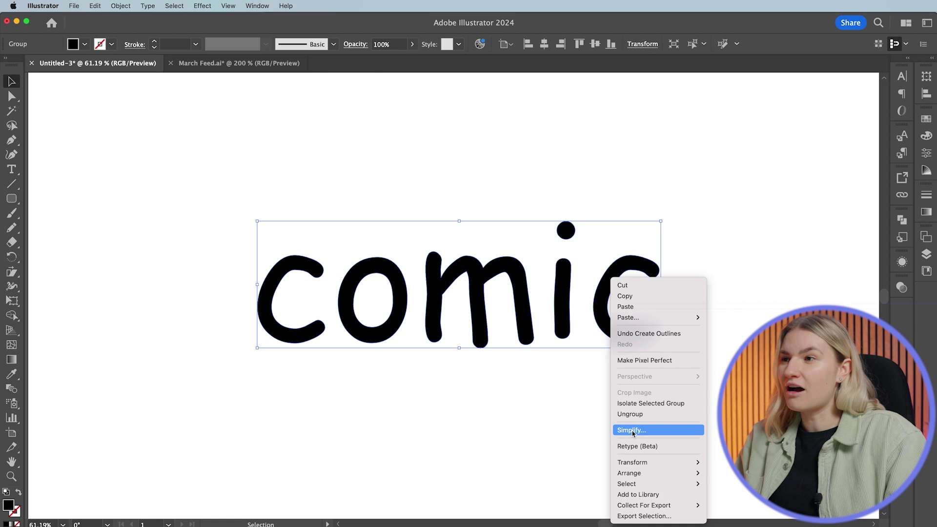
left_click(630, 413)
Slide the m, i and last c leftward so the letters nearly touch.
left_click(437, 232)
left_click(397, 278)
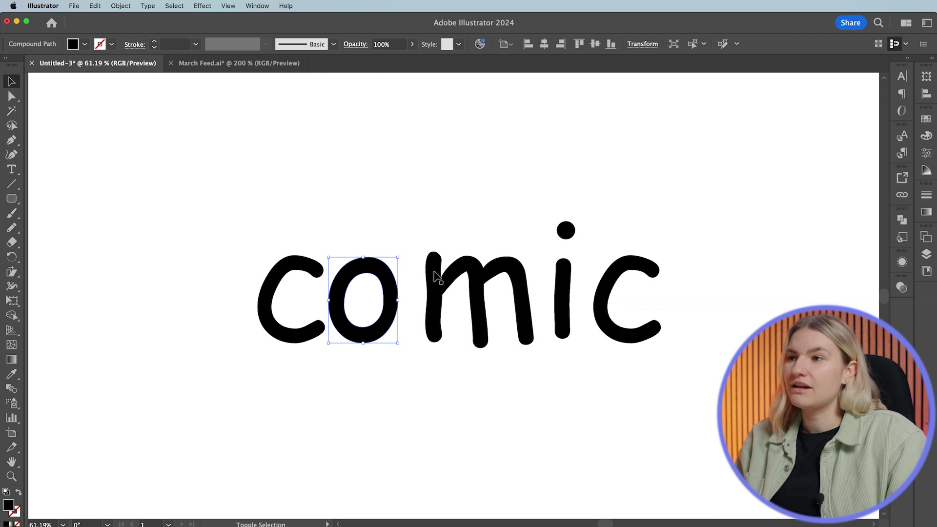
left_click_drag(438, 278, 420, 278)
left_click_drag(565, 293, 535, 293)
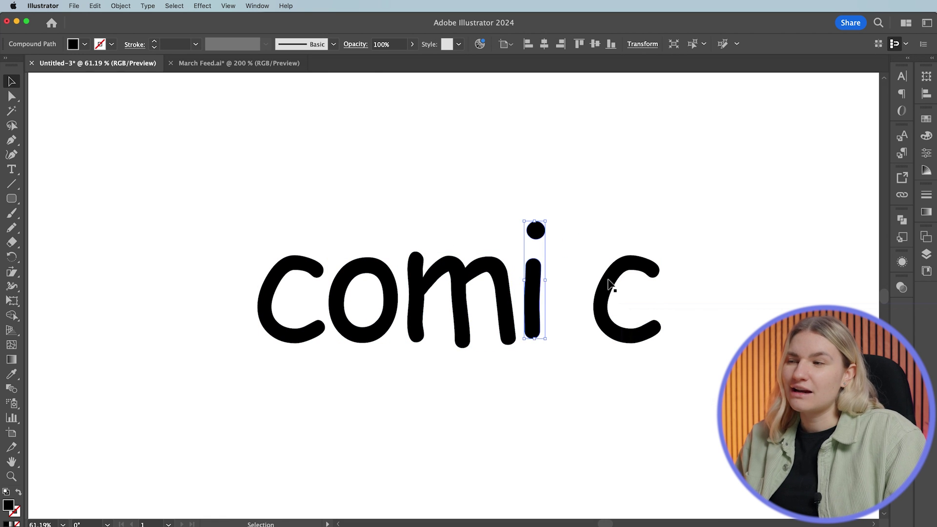
left_click_drag(610, 286, 568, 285)
left_click(698, 304)
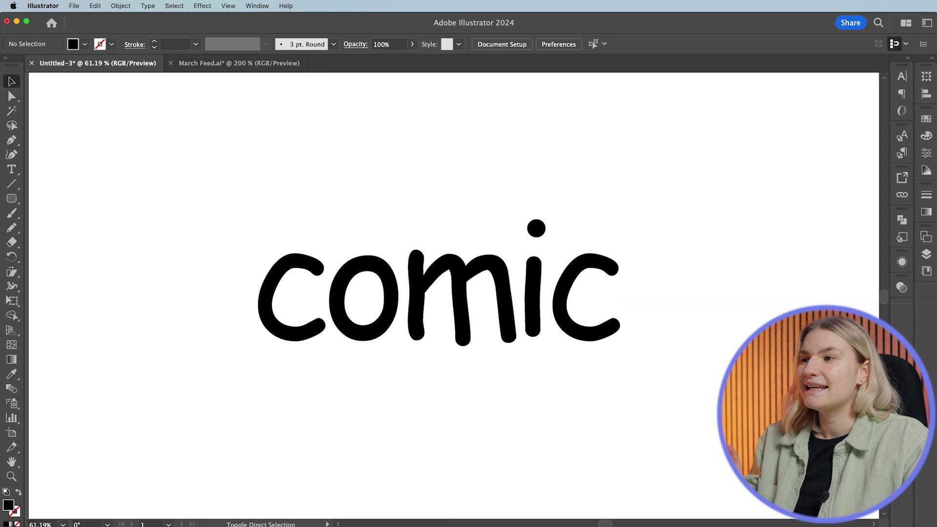
Cut the bottom of the m's feet flat with the Eraser tool.
left_click(13, 242)
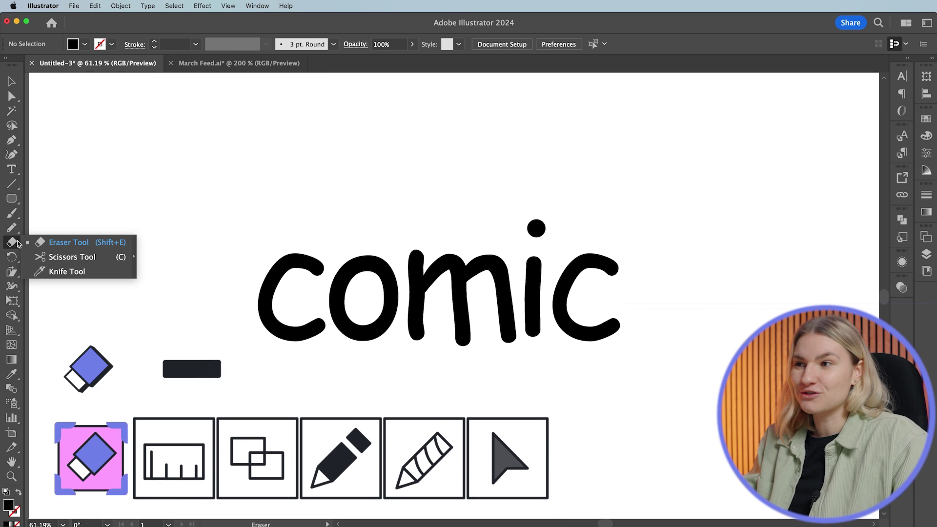
left_click(68, 242)
mouse_move(328, 256)
left_mouse_down()
mouse_move(258, 287)
mouse_move(316, 349)
left_mouse_up()
left_click(416, 255, "super")
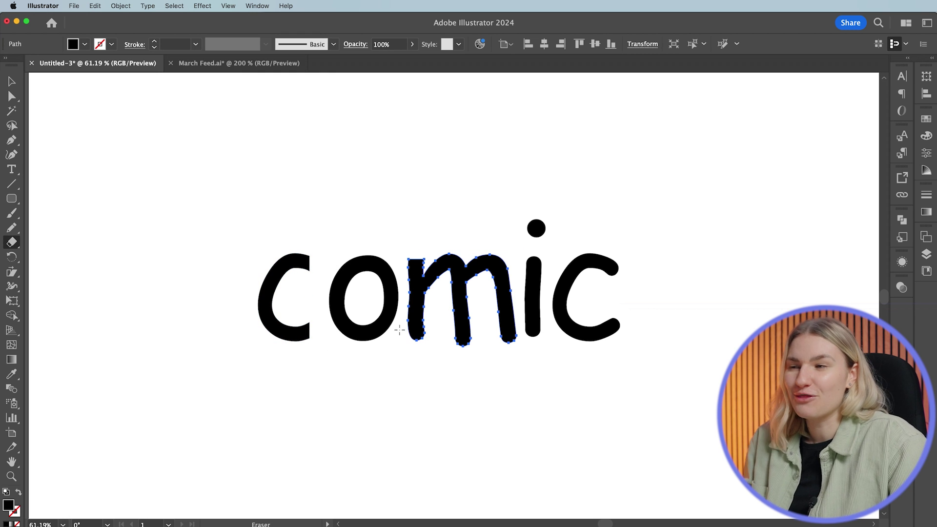
left_click_drag(399, 330, 521, 359)
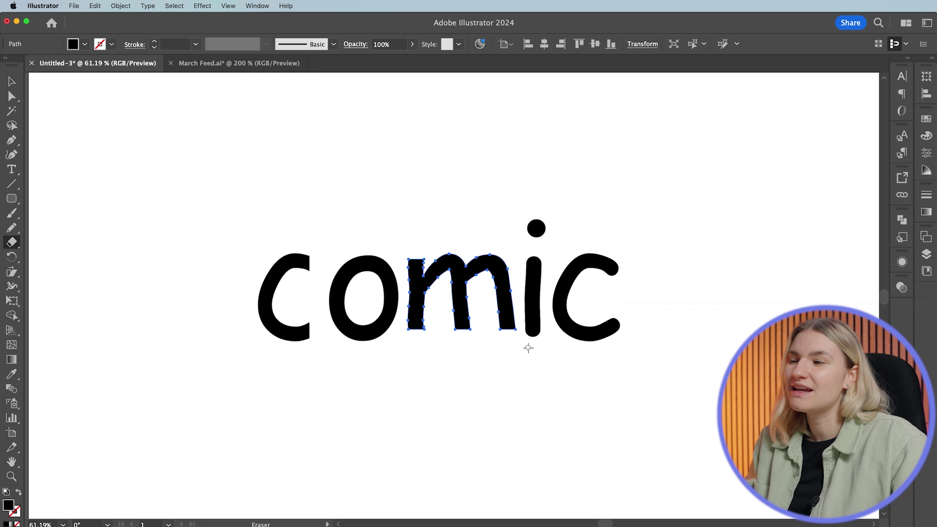
Trim the top of the i's stem and the last c's ends flat.
left_click_drag(547, 347, 544, 344)
left_click(533, 324, "super")
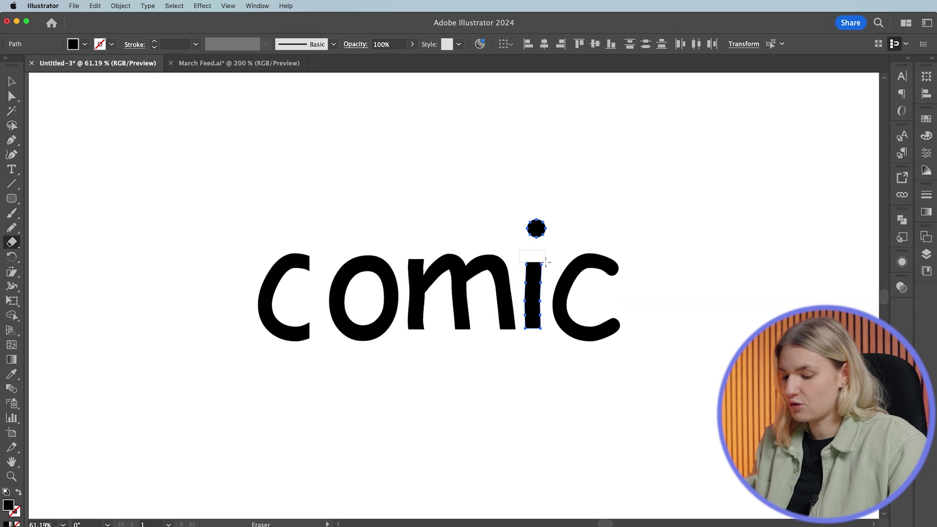
left_click_drag(561, 276, 540, 262)
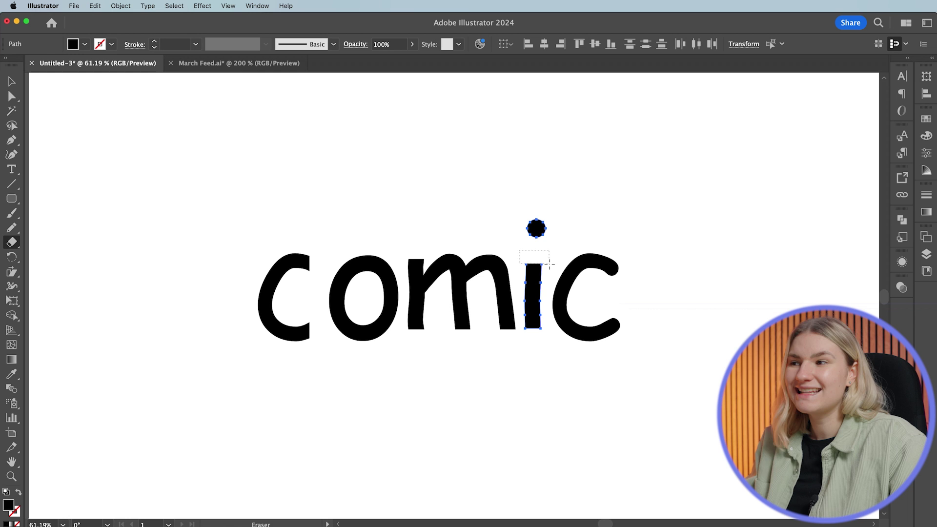
left_click(616, 264, "super")
left_click_drag(638, 245, 607, 345)
left_click(659, 285, "super")
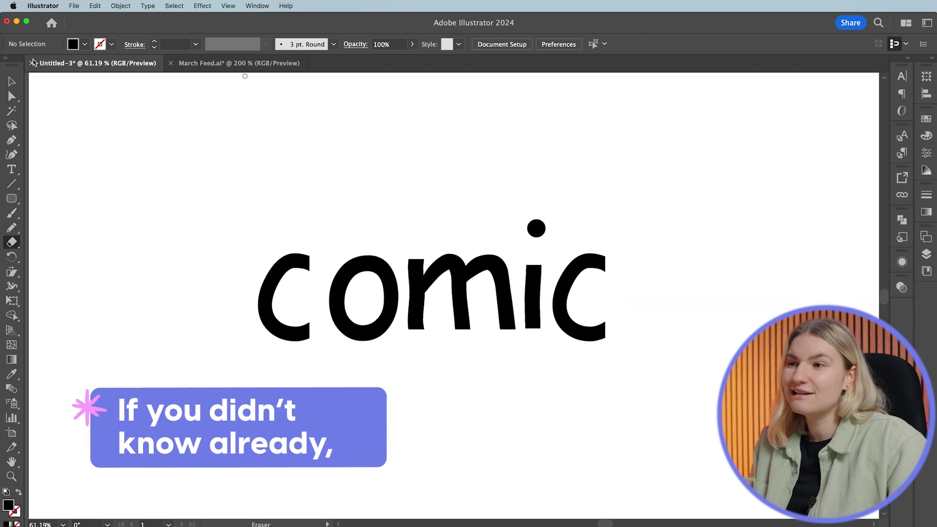
Nudge the first c slightly right toward the o.
left_click(12, 80)
left_click_drag(291, 266, 305, 263)
left_click(392, 208)
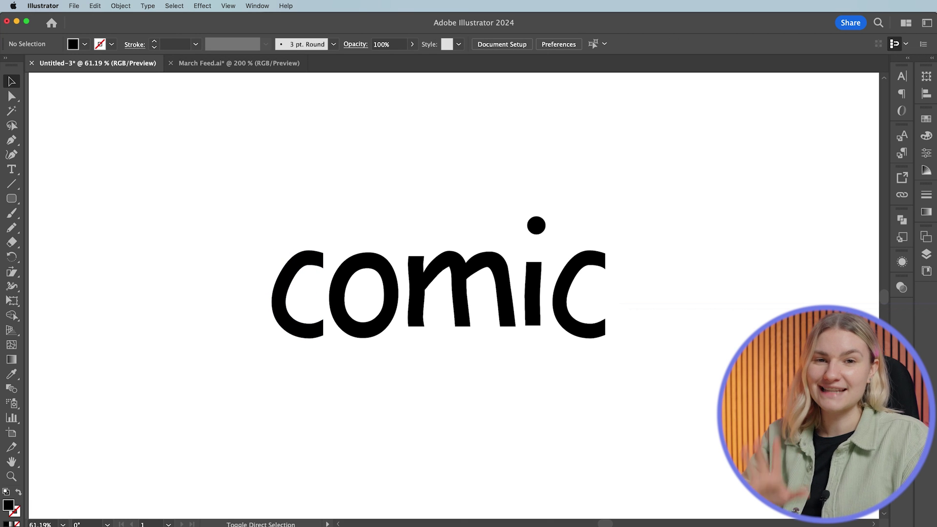
Show rulers and place horizontal guides at the letters' top and bottom.
right_click(674, 345)
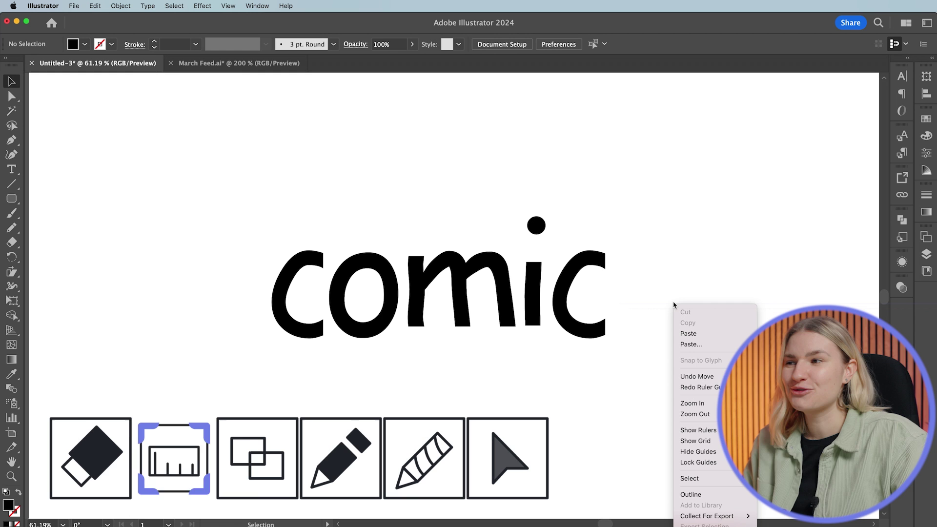
left_click(695, 430)
left_click_drag(520, 77, 464, 252)
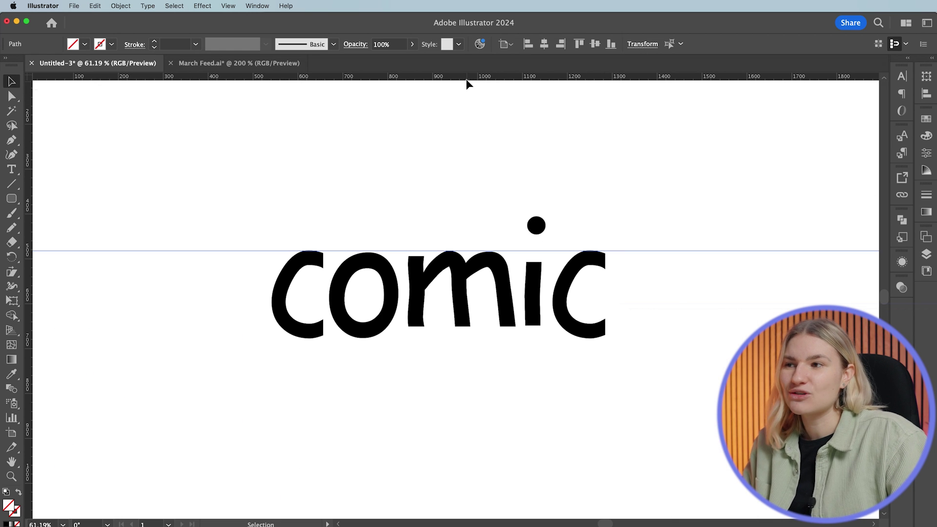
left_click_drag(467, 79, 435, 338)
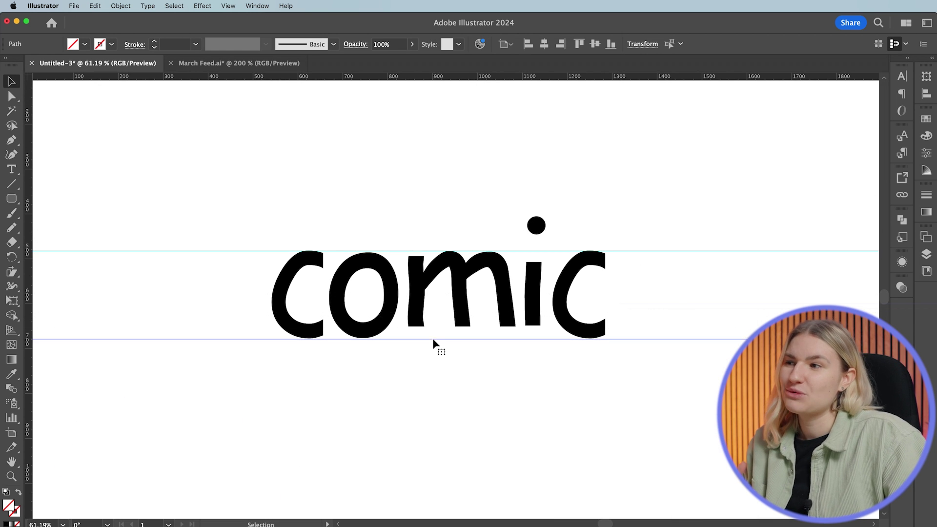
Check the o and m against the guides, toggling the grid on and off.
left_click(383, 274)
left_click(428, 273)
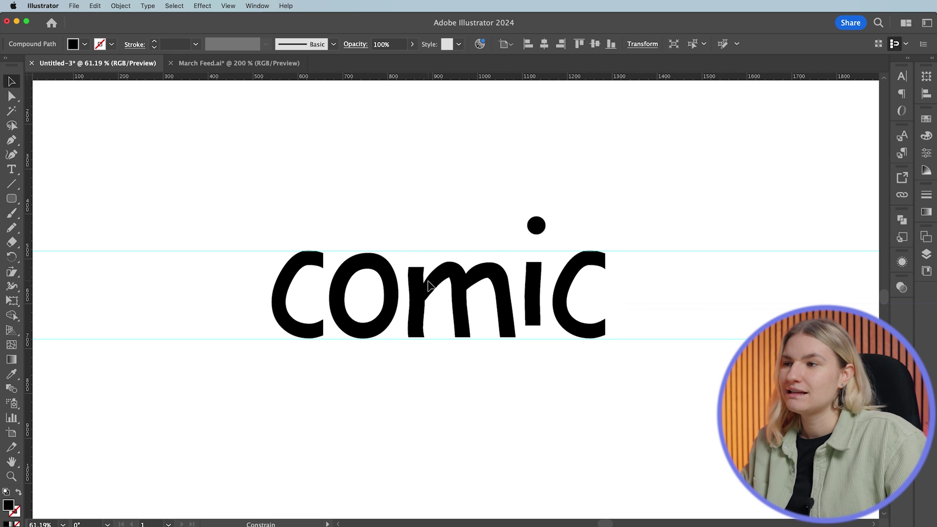
left_click(477, 216)
right_click(476, 216)
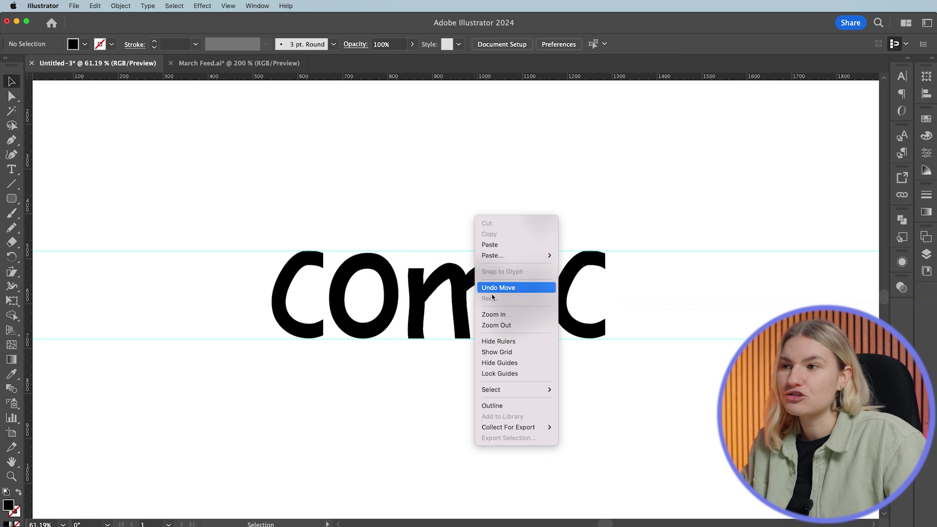
left_click(501, 352)
right_click(499, 221)
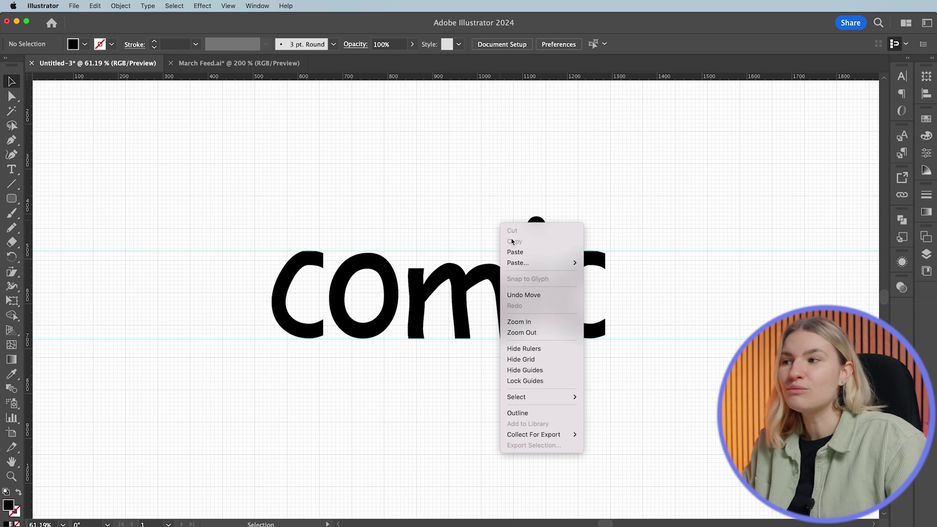
left_click(529, 359)
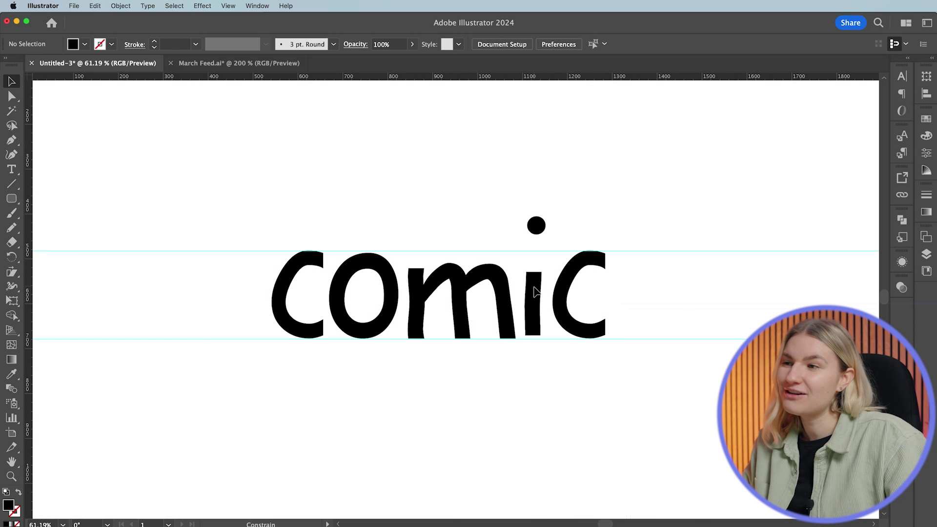
Lower the i's dot toward the top guide.
left_click_drag(536, 229, 583, 264)
left_click(587, 187)
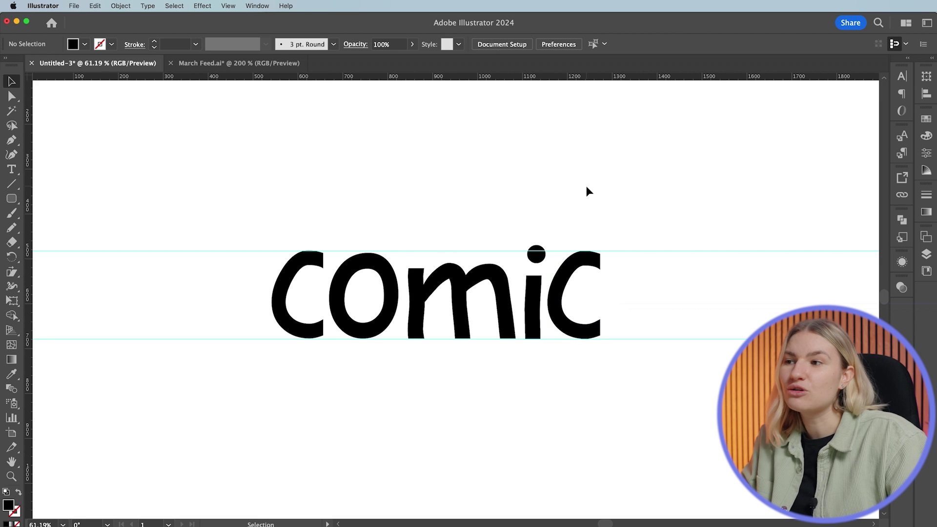
left_click(538, 254)
left_click(537, 257)
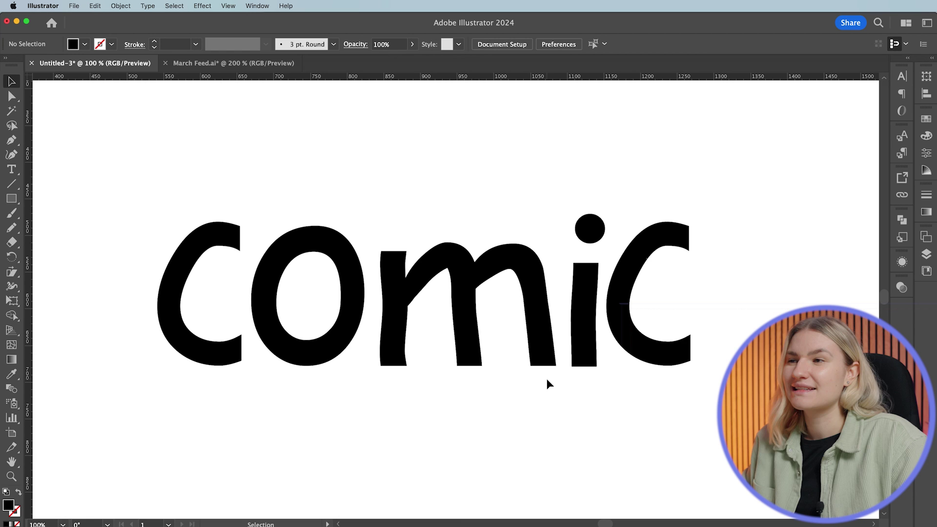
Draw a small black rectangle and rotate it to a slant.
left_click(902, 220)
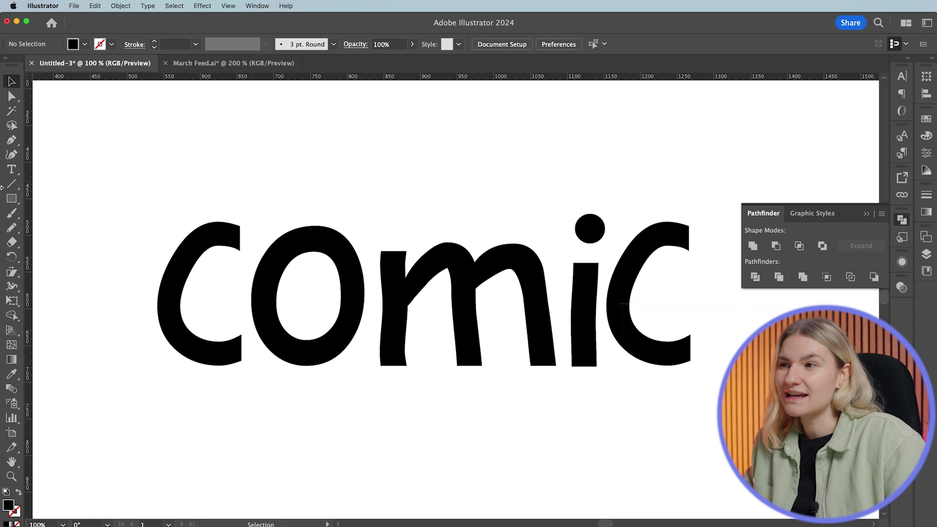
left_click(10, 201)
left_click_drag(360, 182, 376, 210)
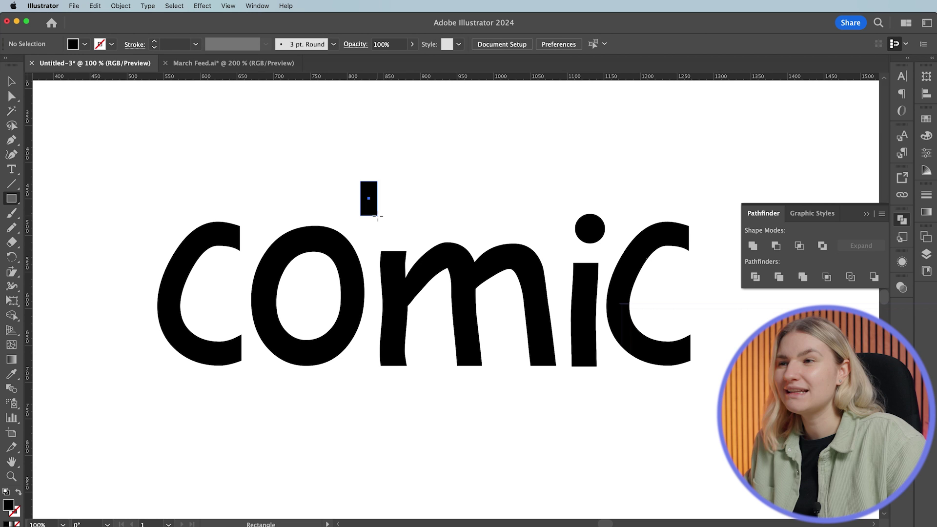
key("v")
left_click_drag(381, 172, 250, 251)
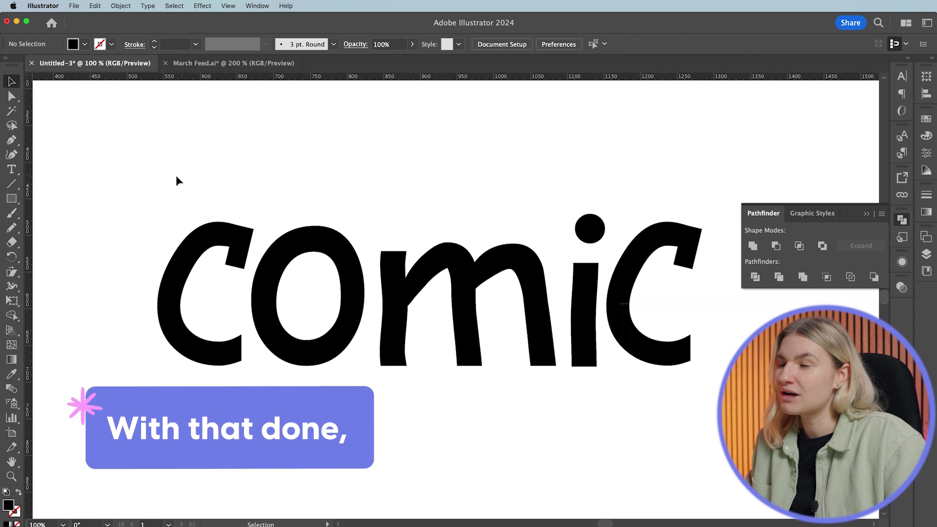
Unite the slanted blocks with the top tips of the first and last c's.
left_click_drag(178, 182, 231, 289)
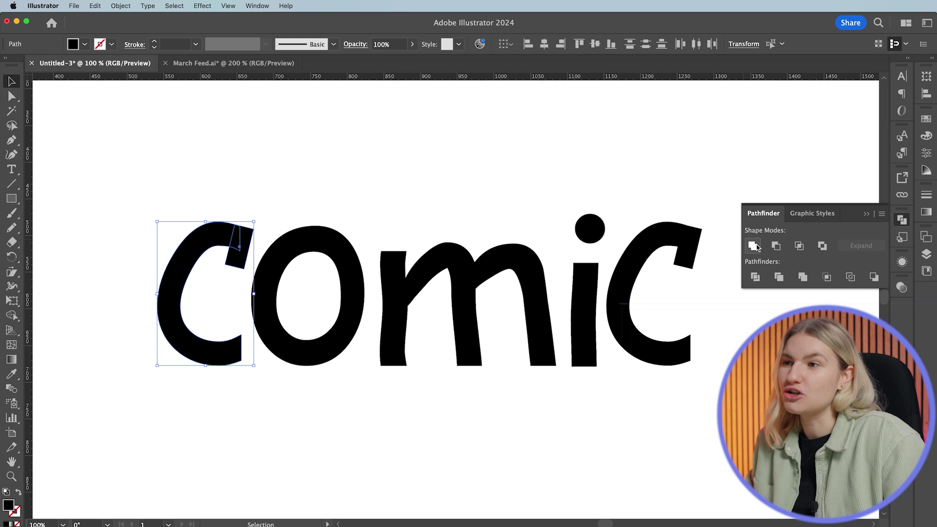
left_click(754, 246)
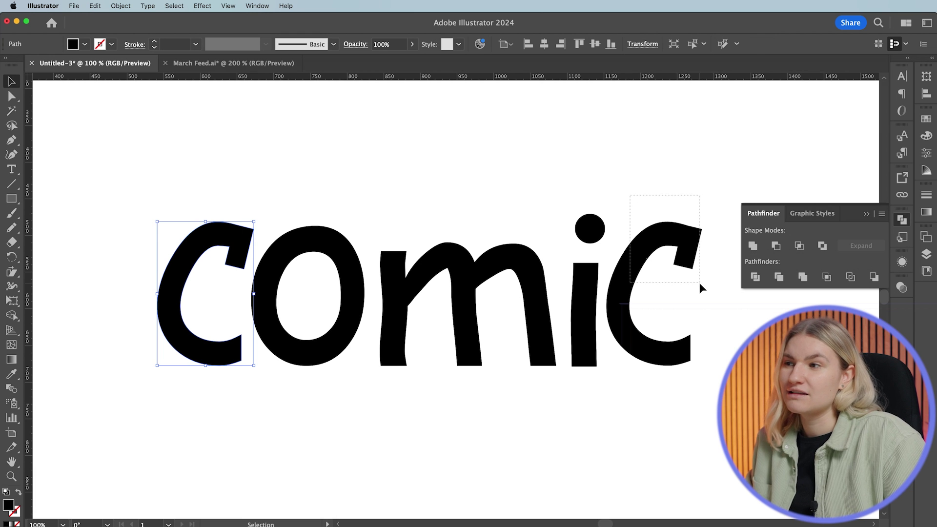
left_click_drag(699, 283, 699, 284)
left_click(754, 247)
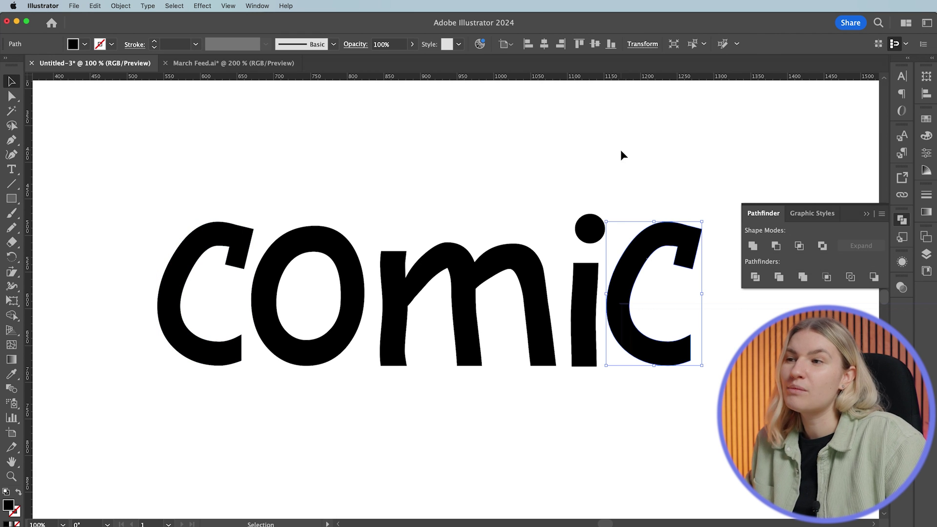
left_click(634, 150)
left_click(872, 217)
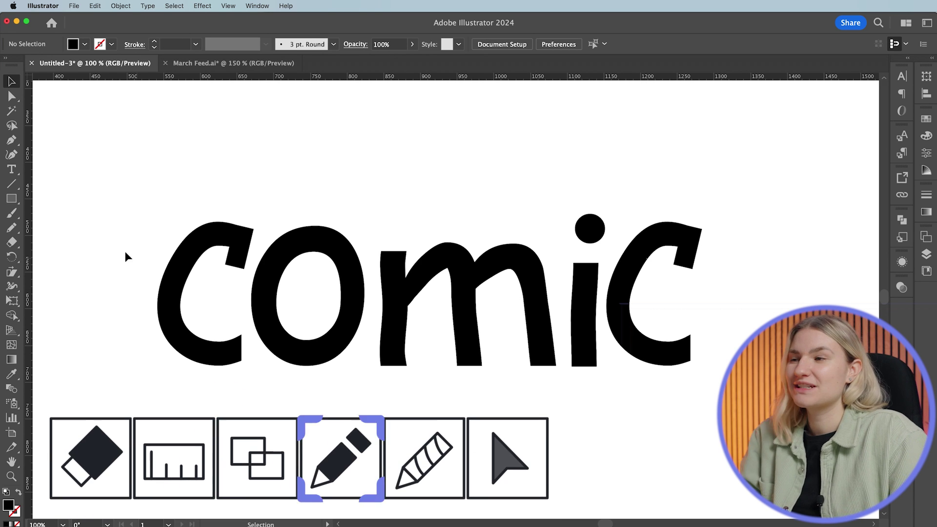
Set the Pencil to edit selected paths within 6 px, then select the m.
left_click(12, 228)
left_click(69, 242)
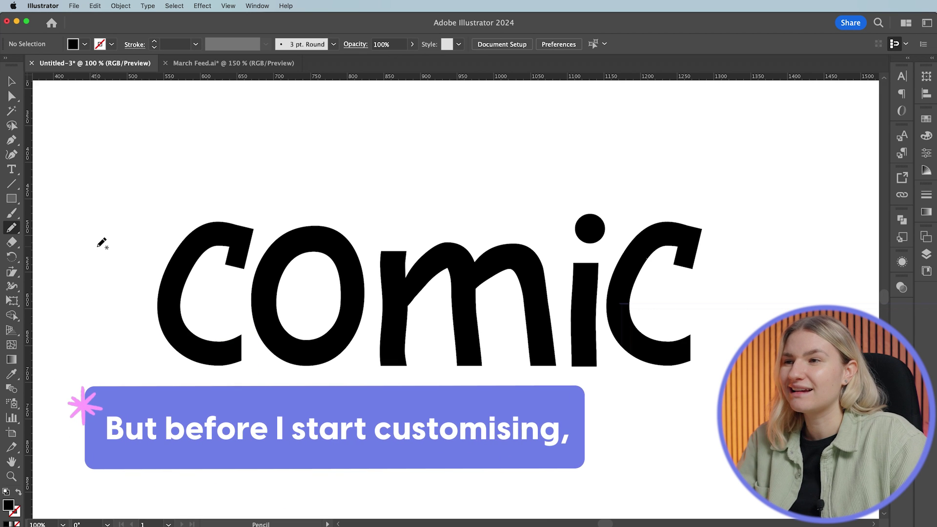
double_click(11, 229)
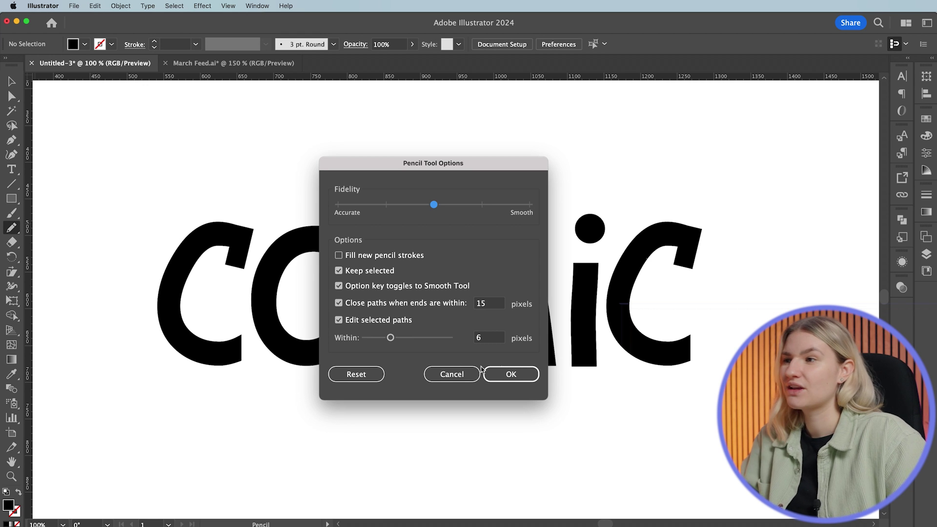
left_click(504, 373)
left_click(410, 278, "super")
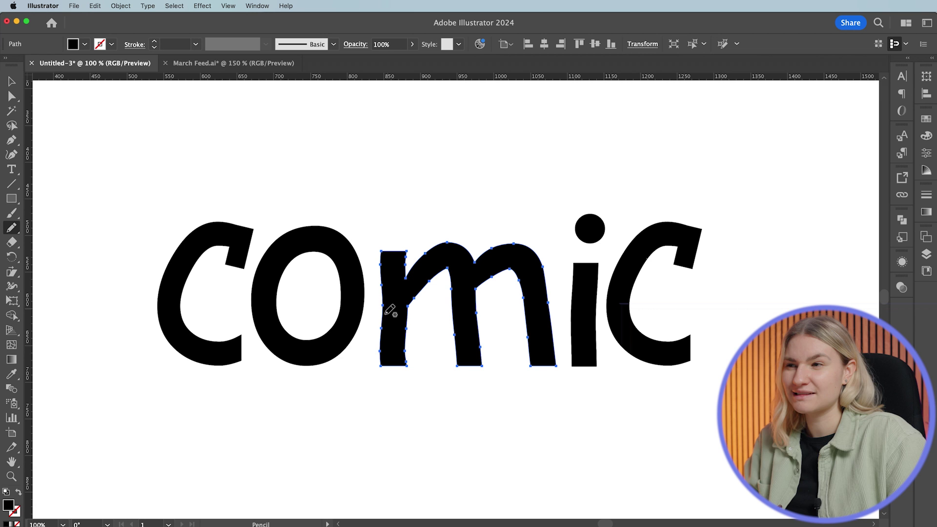
Pencil over the m's stems and arches into tall waves with a narrow middle slot.
left_click_drag(405, 279, 403, 287)
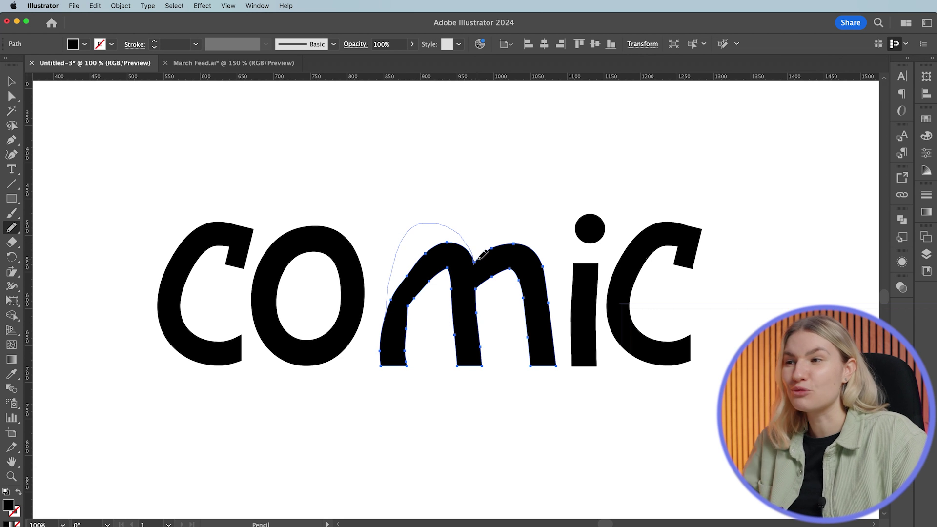
left_click_drag(480, 257, 480, 257)
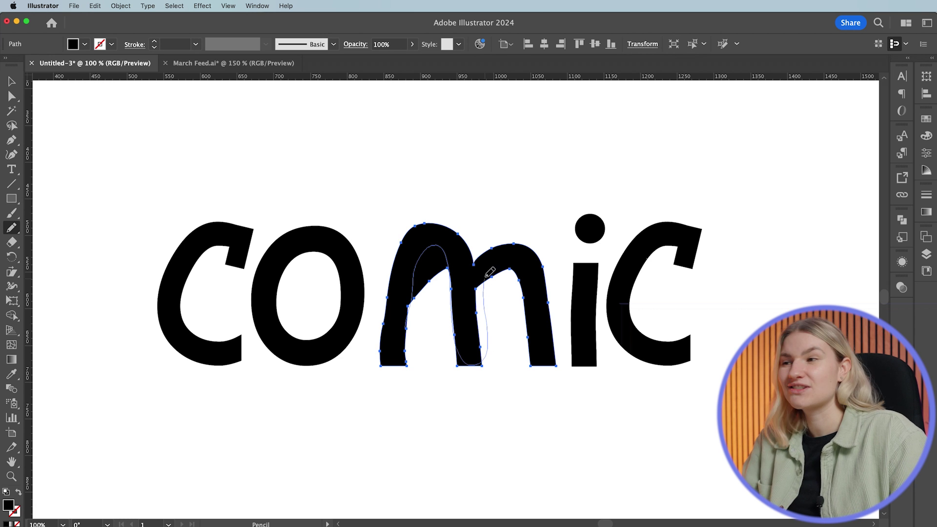
left_click_drag(520, 281, 520, 281)
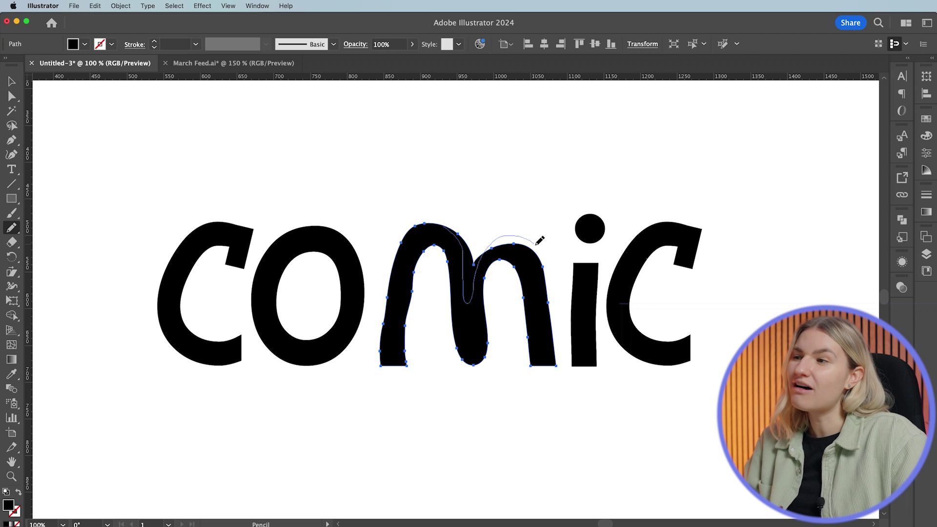
left_click_drag(544, 261, 545, 270)
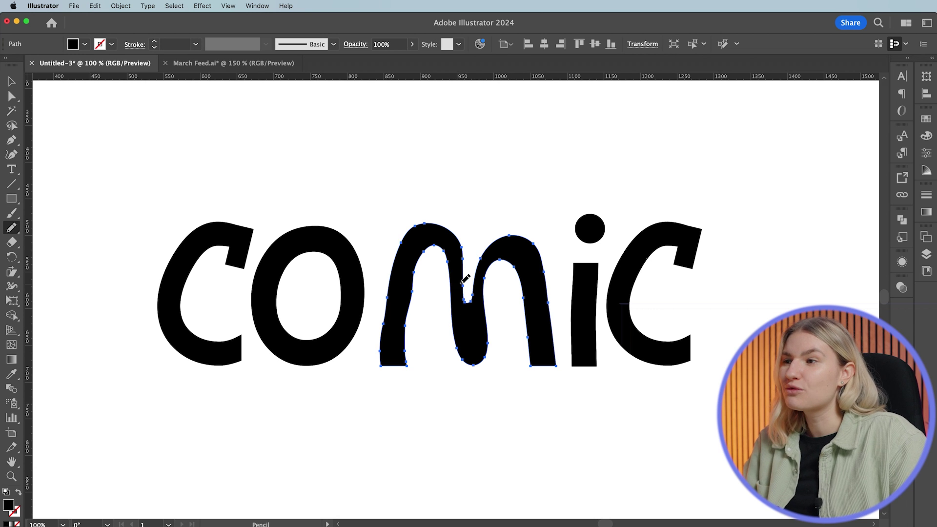
left_click_drag(478, 290, 456, 326)
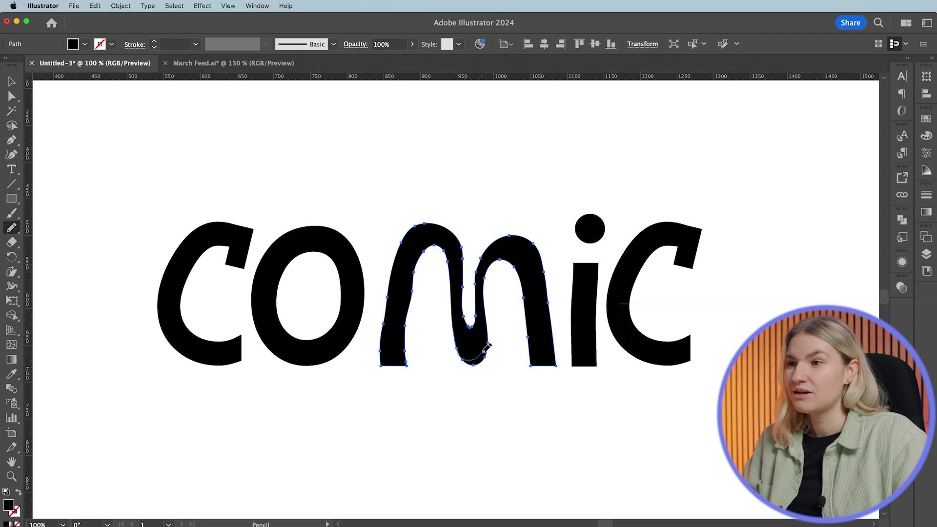
left_click_drag(488, 280, 488, 274)
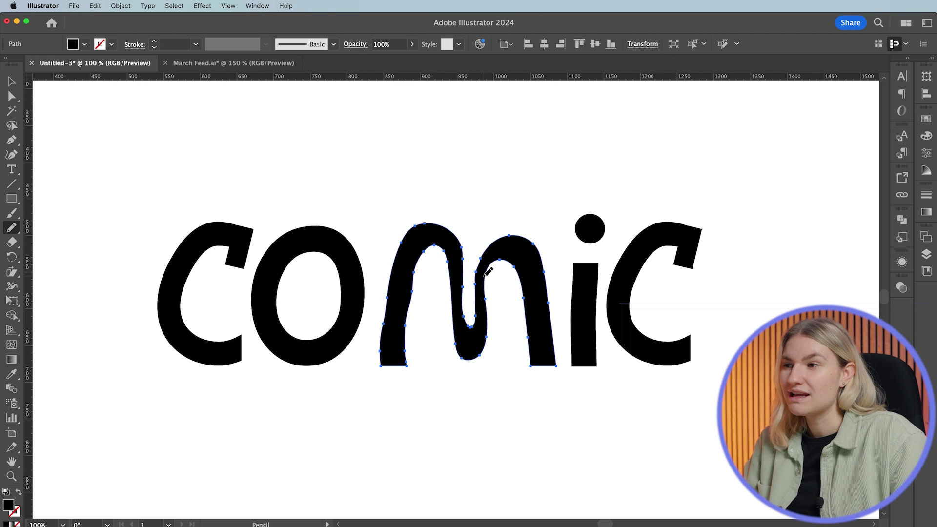
left_click_drag(415, 291, 407, 316)
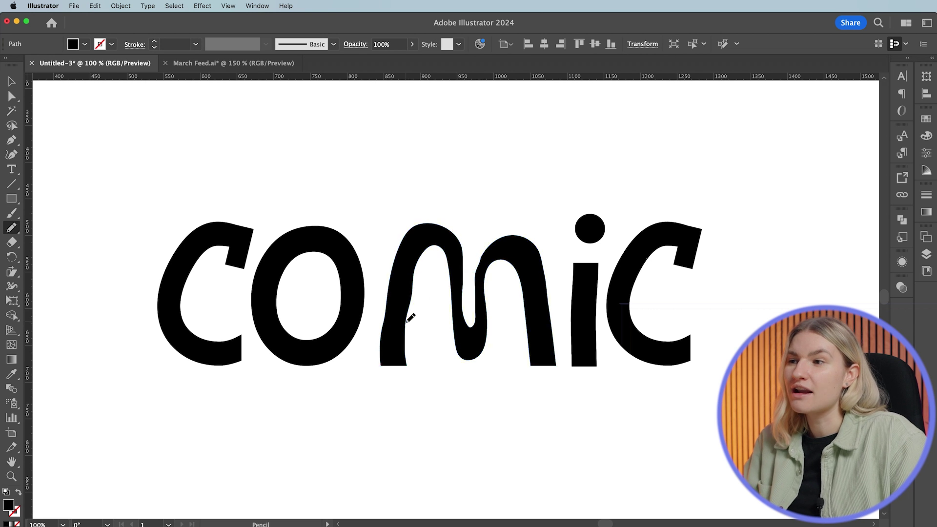
left_click(531, 163, "super")
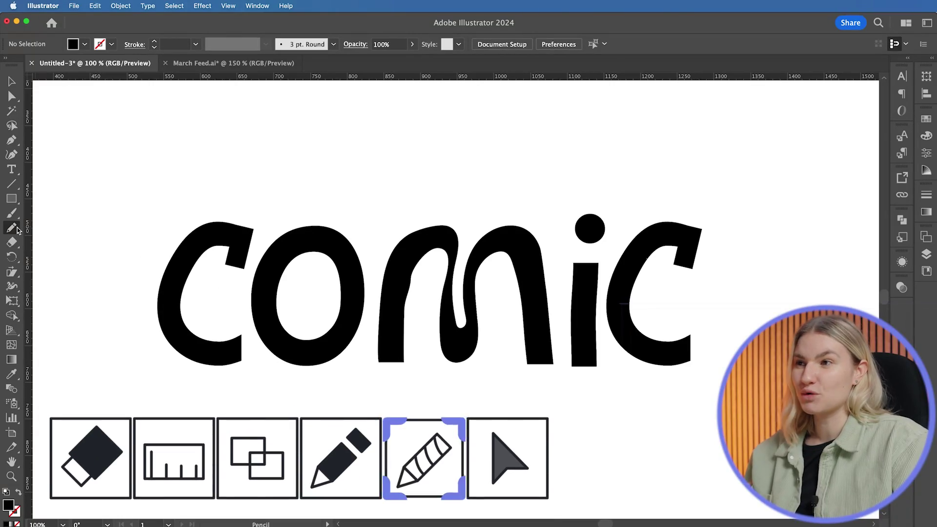
Smooth the bumpy curve along the m's second arch with the Smooth tool.
left_click_drag(11, 227, 72, 258)
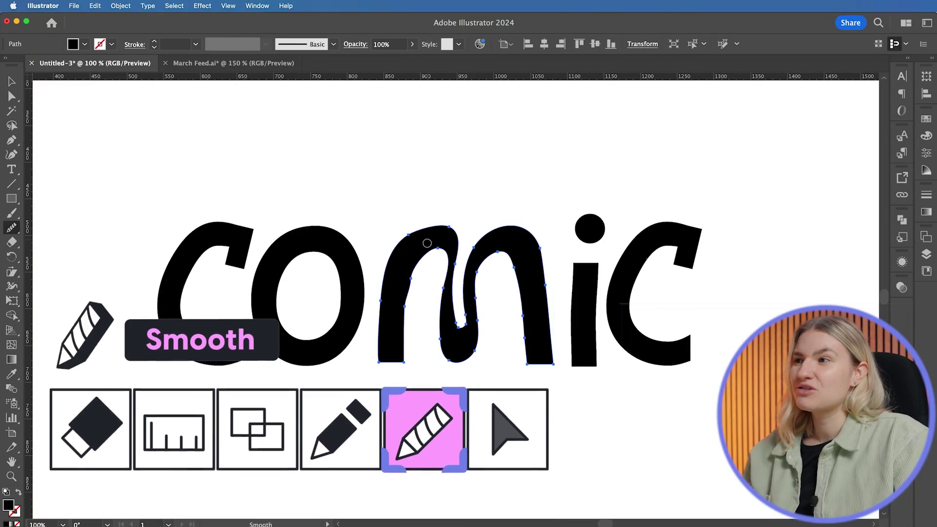
left_click(407, 316, "super")
mouse_move(472, 267)
left_mouse_down()
mouse_move(490, 260)
mouse_move(527, 327)
left_mouse_up()
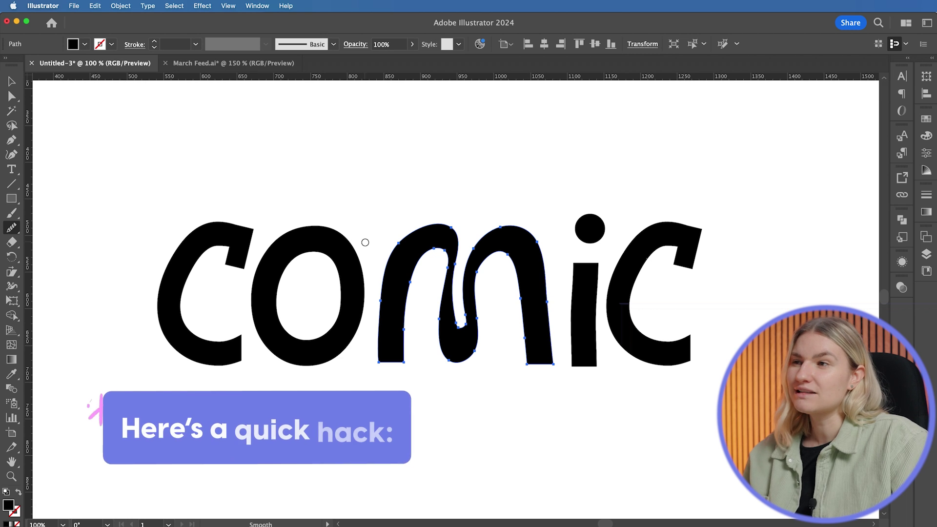
double_click(10, 228)
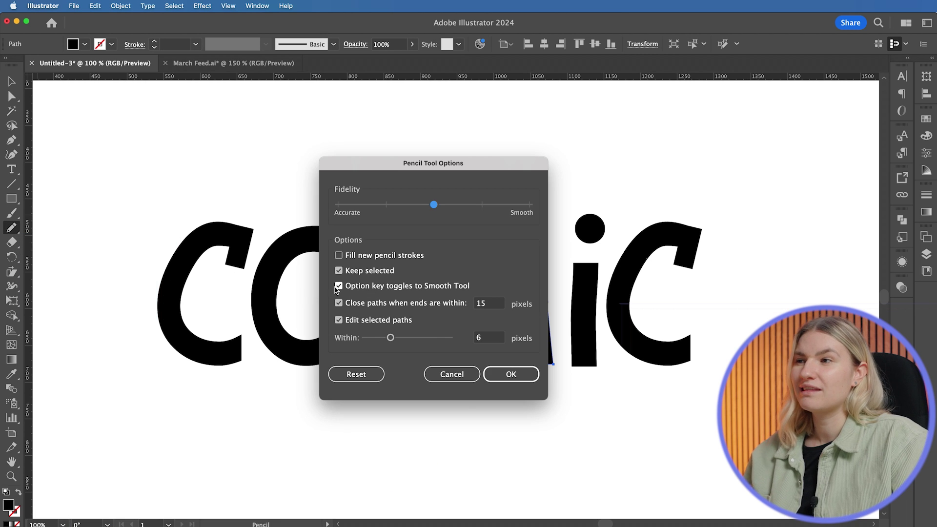
left_click(523, 376)
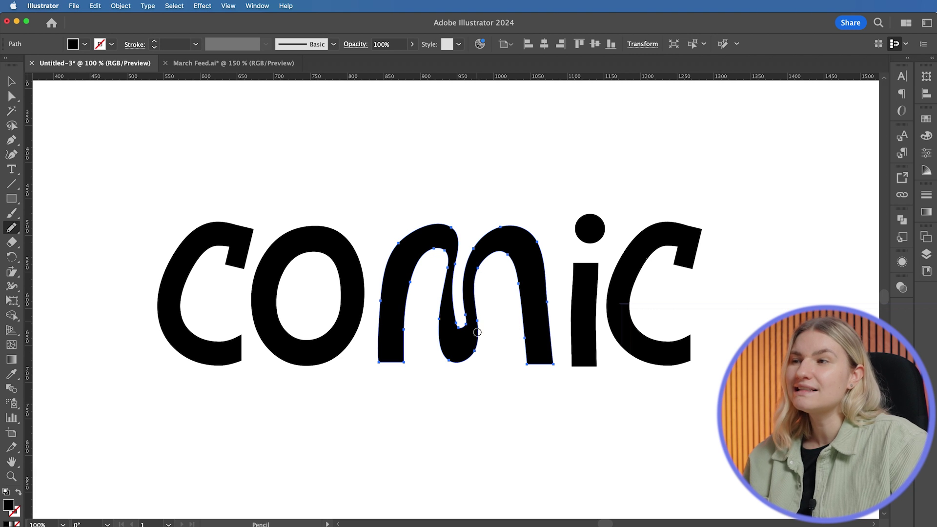
key("super+shift+a")
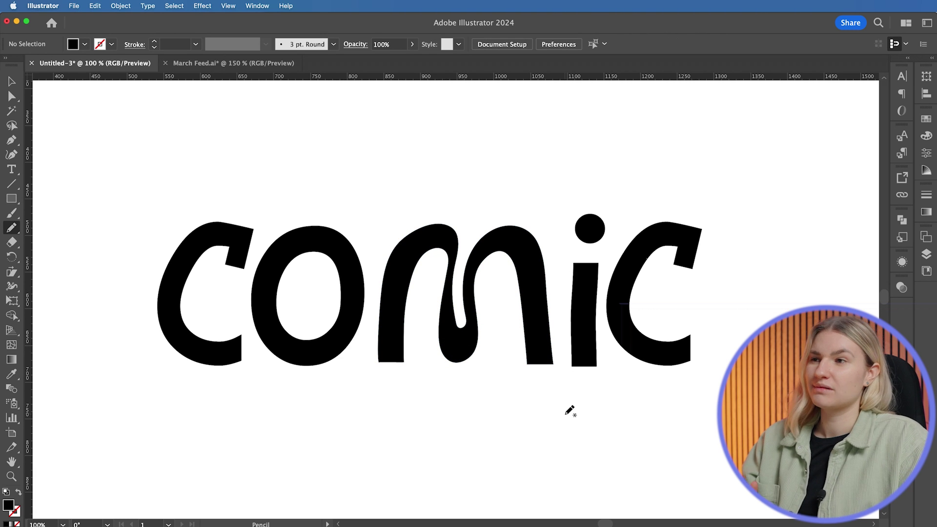
Select both c's with Direct Selection and round their terminal corners.
left_click(11, 96)
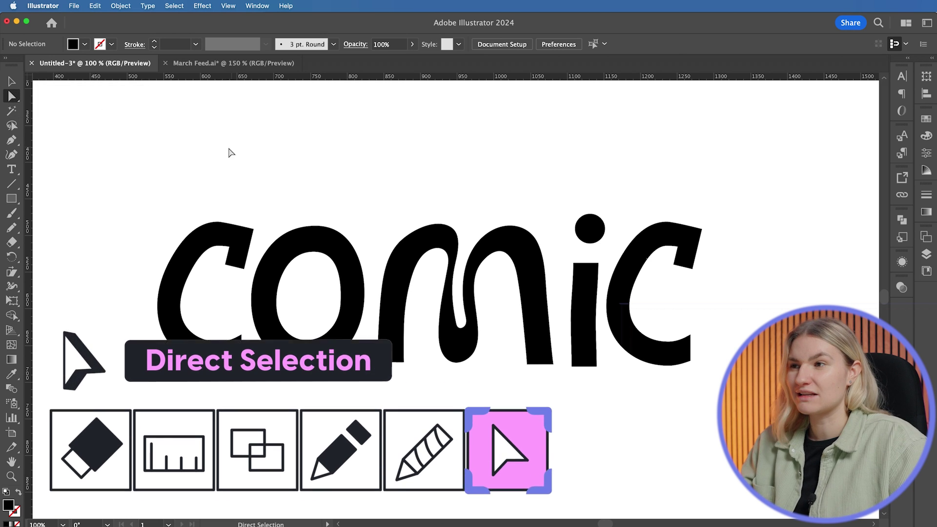
left_click(219, 232)
left_click(695, 236, "shift")
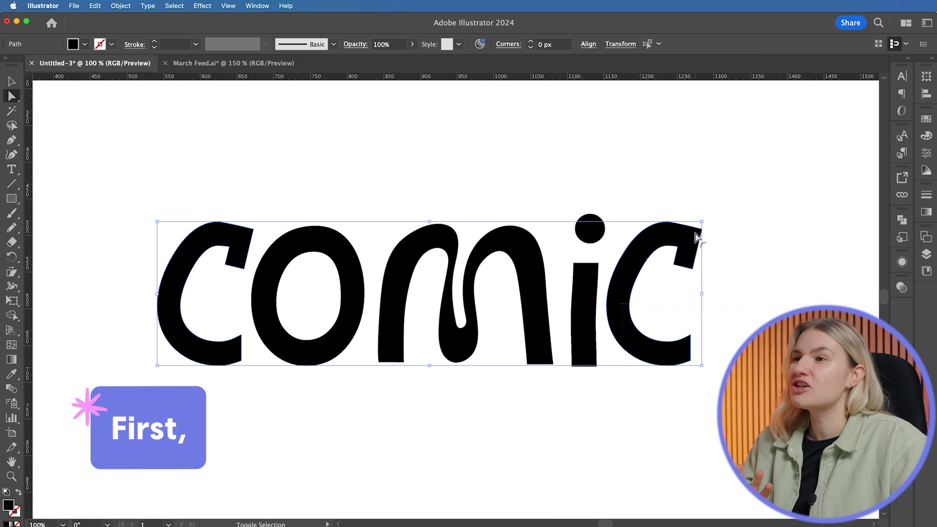
key("a")
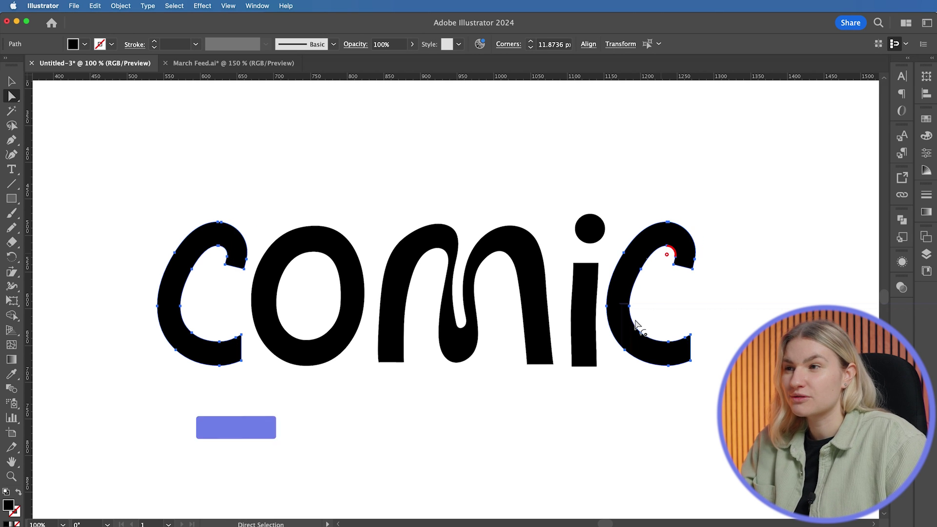
key("super+shift+a")
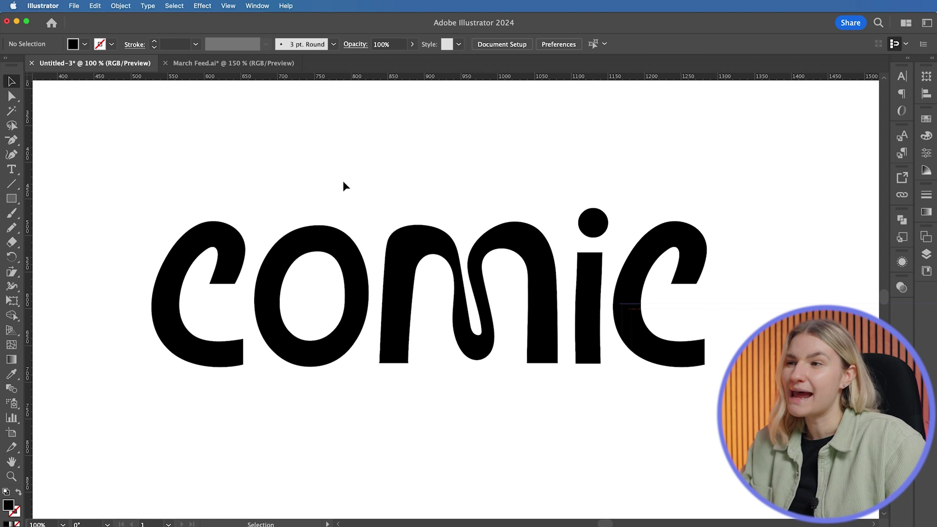
Shift the o and m with the Reshape tool and delete an anchor from the i stem.
left_click_drag(441, 295, 442, 297)
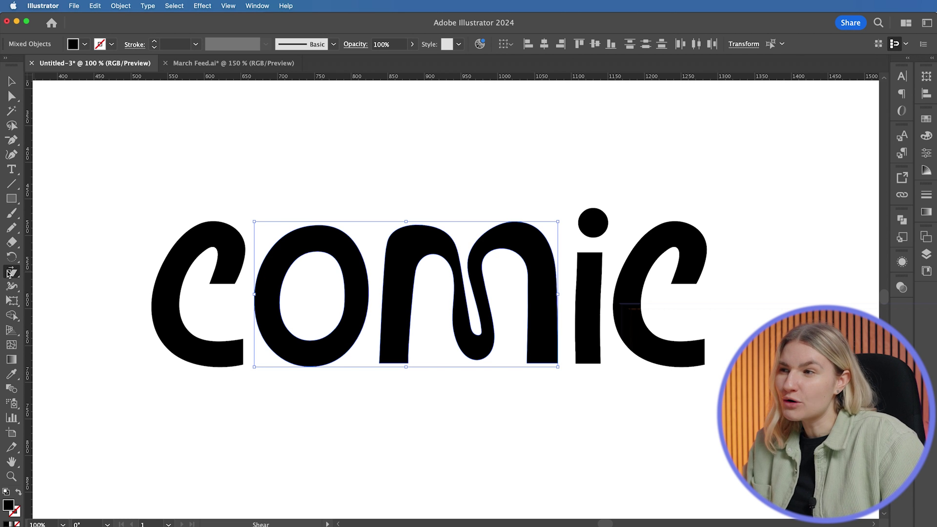
left_click_drag(9, 274, 39, 301)
key("super+z")
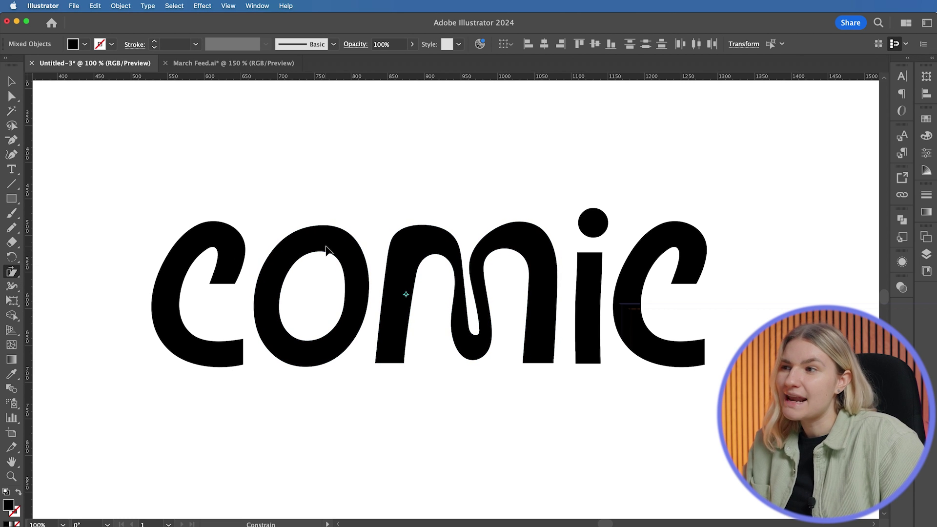
key("v")
left_click(596, 264)
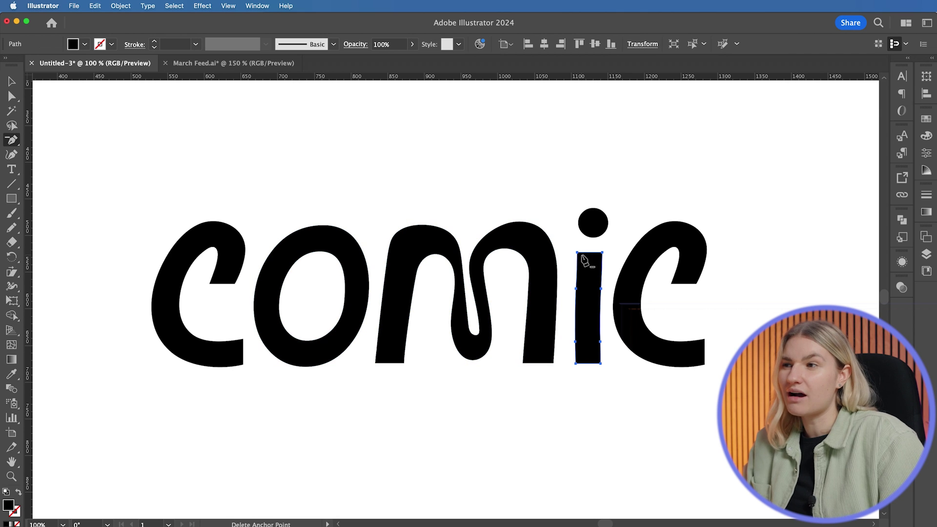
left_click(577, 293)
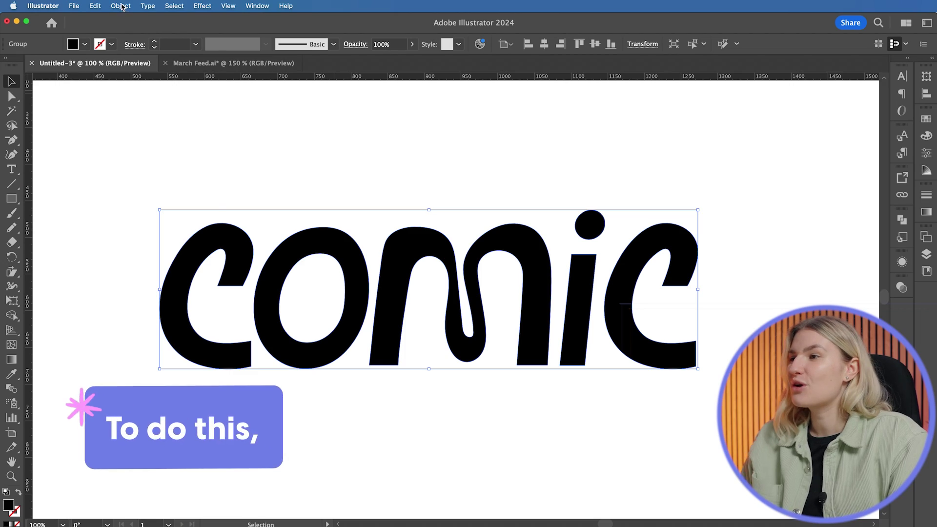
Add an offset path around the lettering and fill it light grey.
left_click(121, 6)
mouse_move(146, 262)
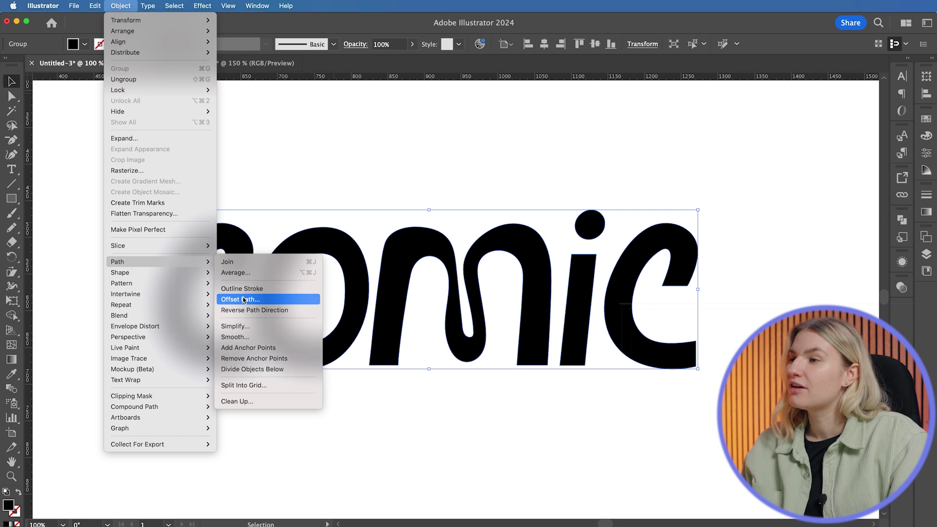
left_click(244, 298)
key("Return")
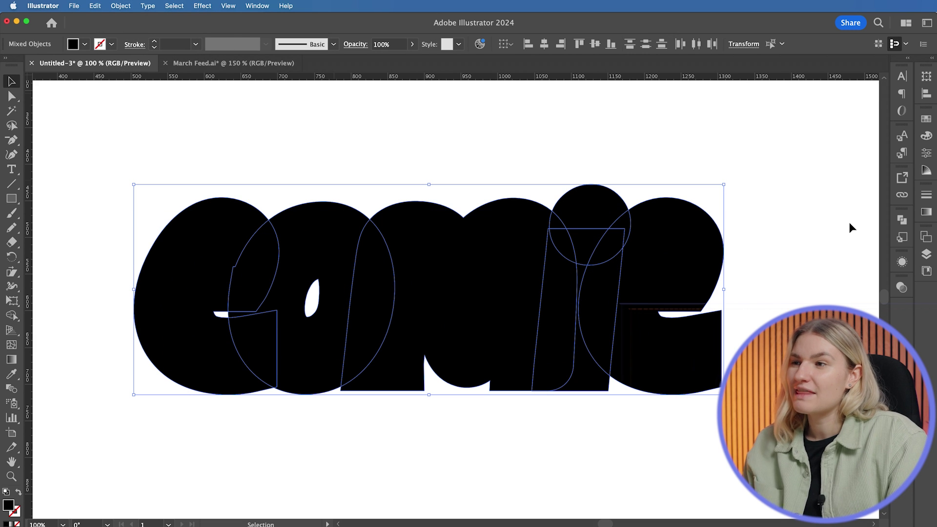
left_click(926, 119)
left_click(865, 186)
left_click(825, 271)
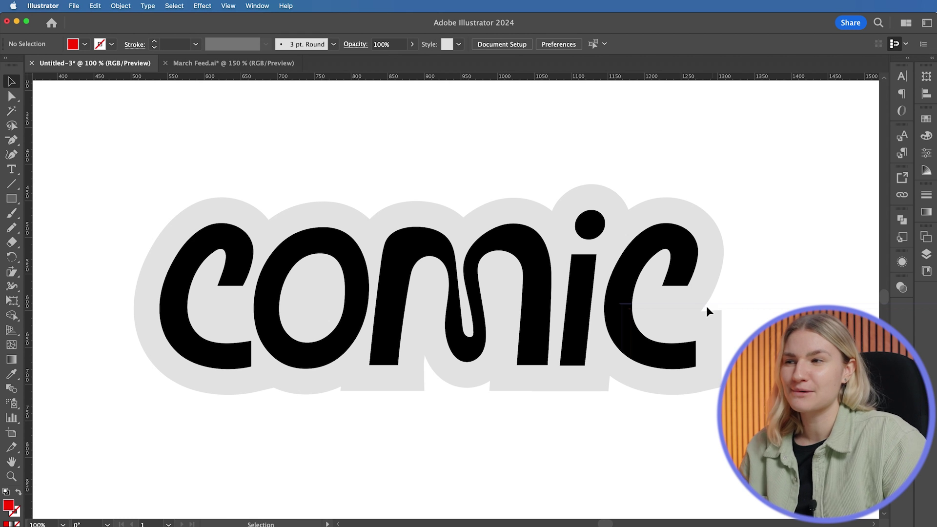
Fill the offset border red and colour the letters light peach.
left_click(694, 318)
left_click(926, 119)
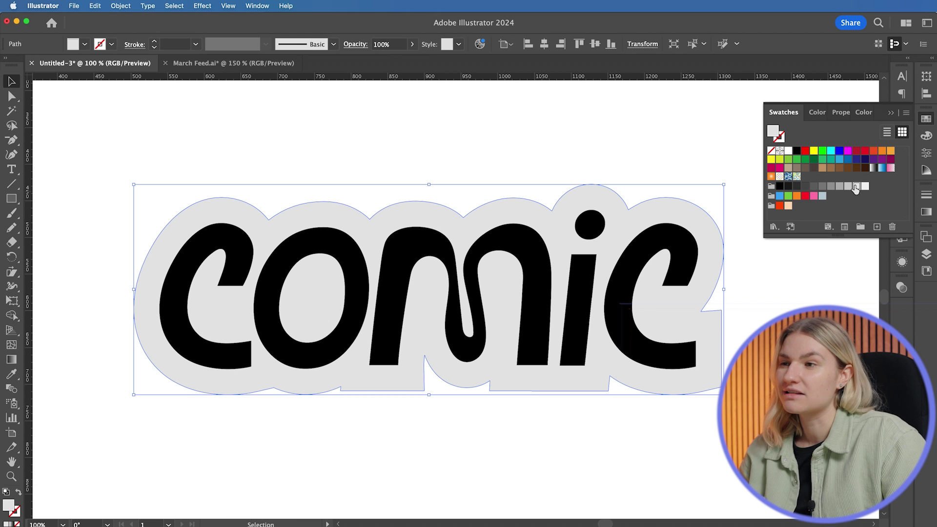
left_click(780, 205)
left_click(687, 254)
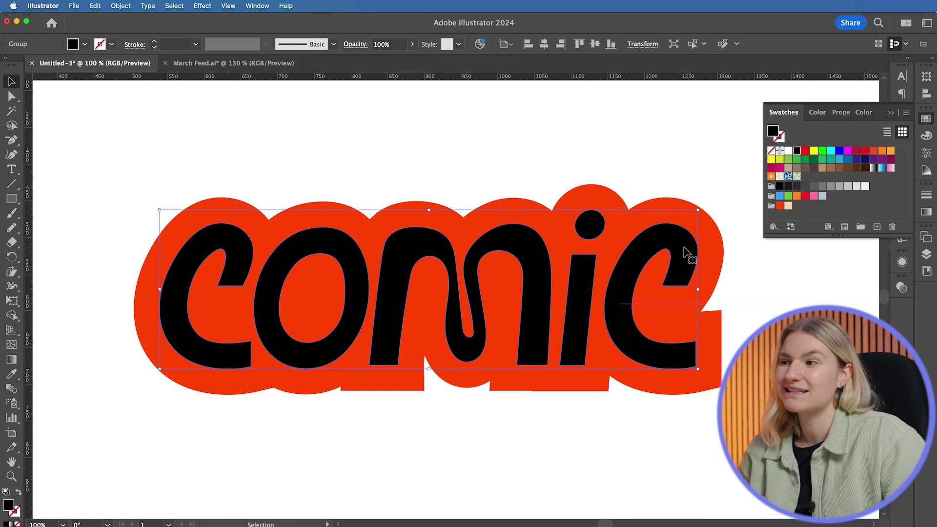
left_click(788, 206)
left_click(755, 110)
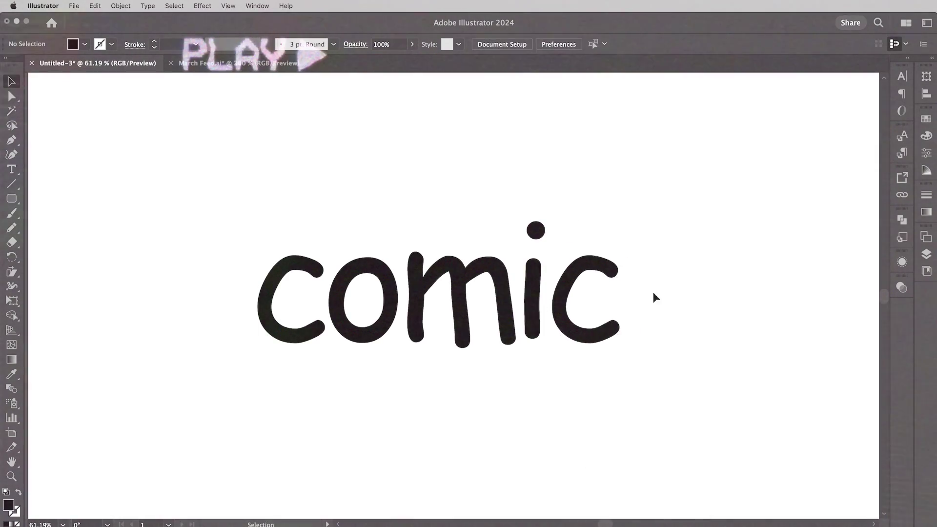
right_click(476, 210)
key("Escape")
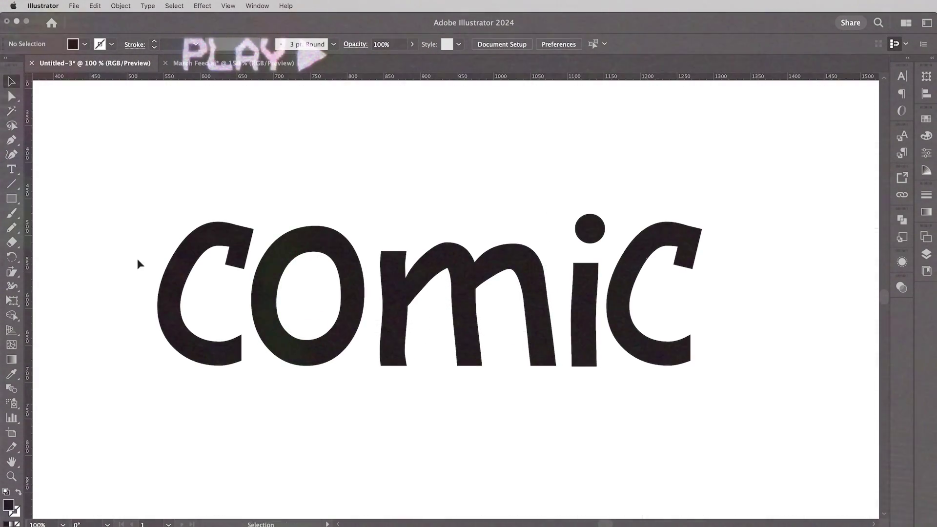